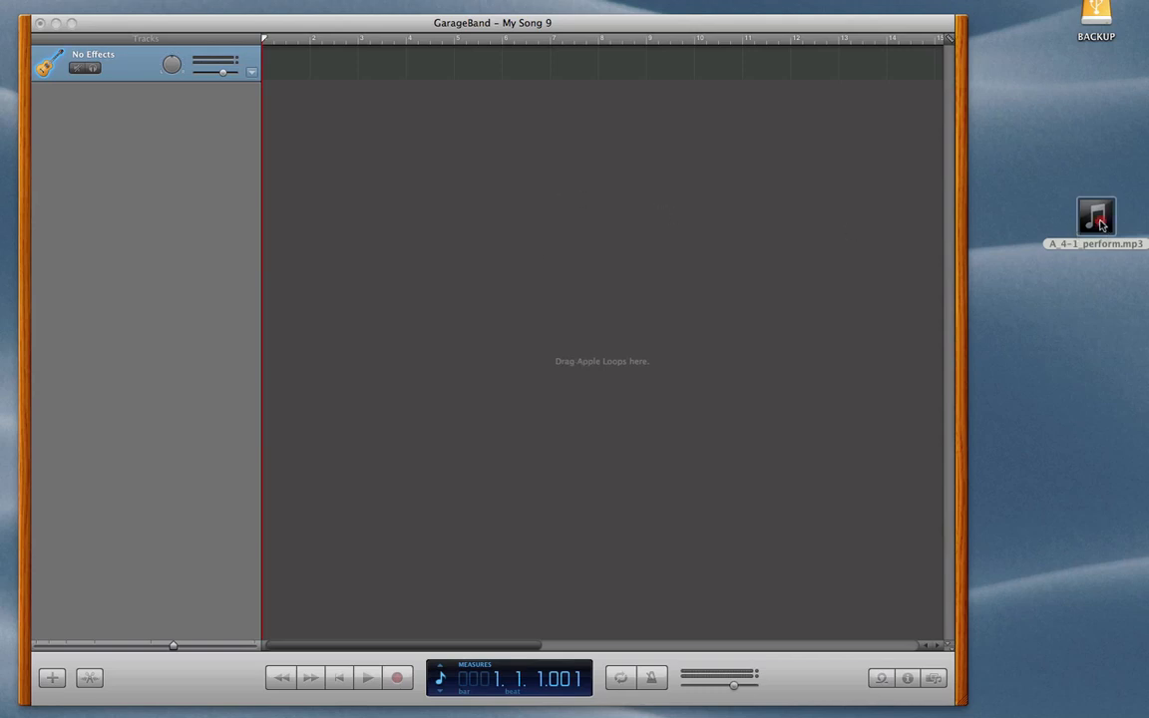
# Step: Bring A_4-1_perform.mp3 from the desktop onto the first track as an audio region
pyautogui.moveTo(1096, 217); pyautogui.dragTo(275, 65)
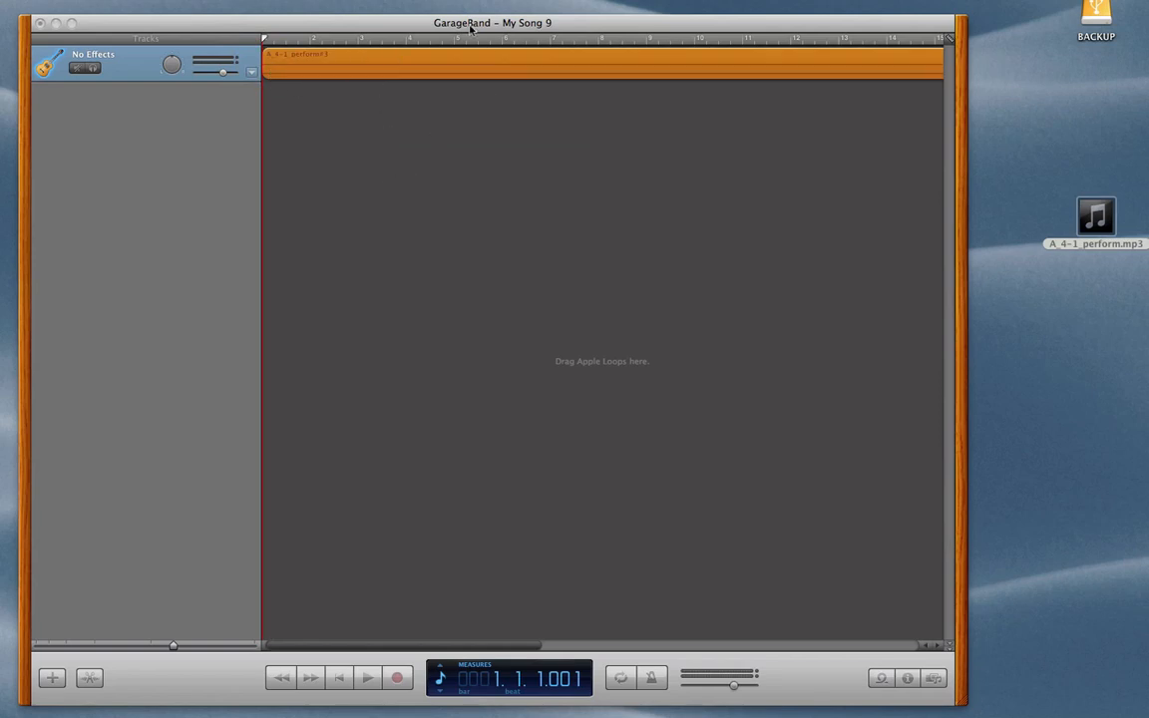
# Step: Show the A_4-1_perform region in the Audio Region editor with its waveform and settings
pyautogui.moveTo(471, 28); pyautogui.dragTo(459, 29)
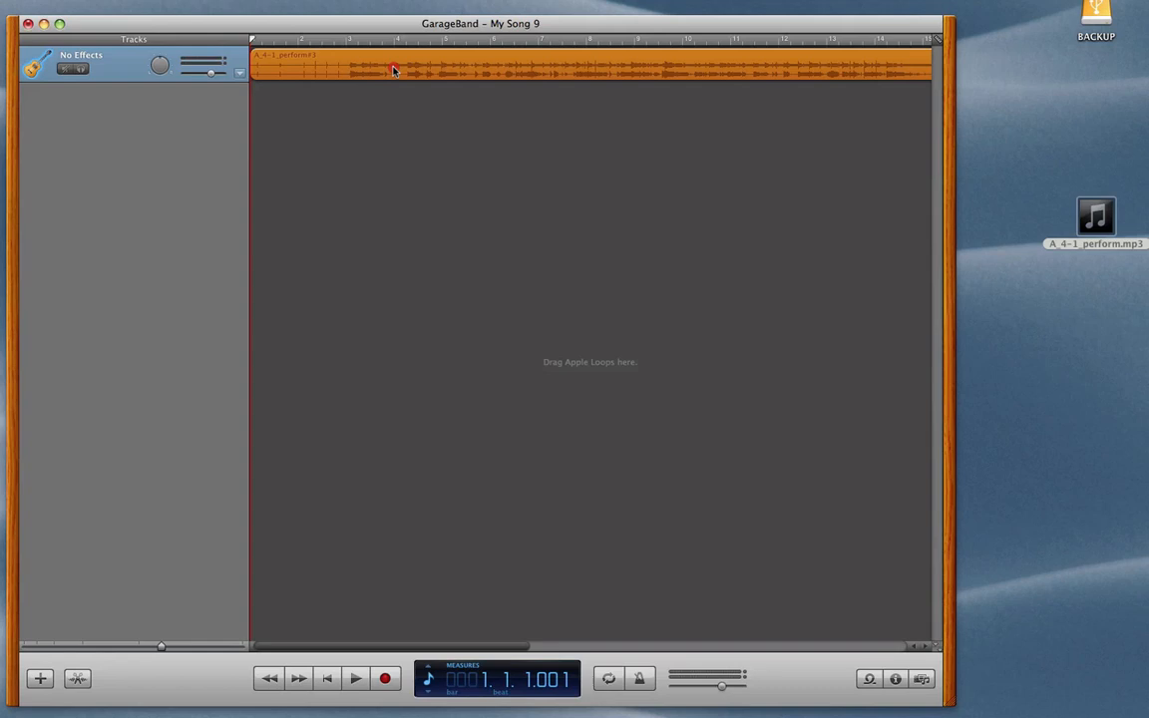
pyautogui.doubleClick(392, 69)
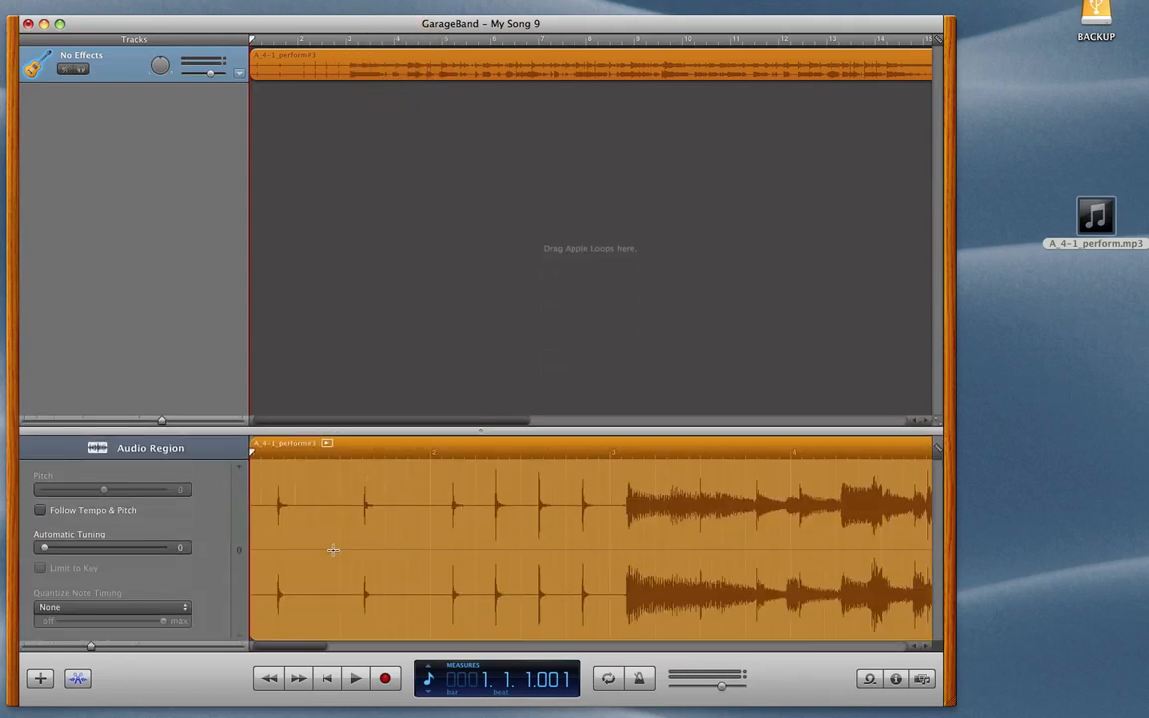
# Step: Enable Follow Tempo & Pitch on the region, audition it, and return the playhead to the start
pyautogui.click(41, 511)
pyautogui.press('space')
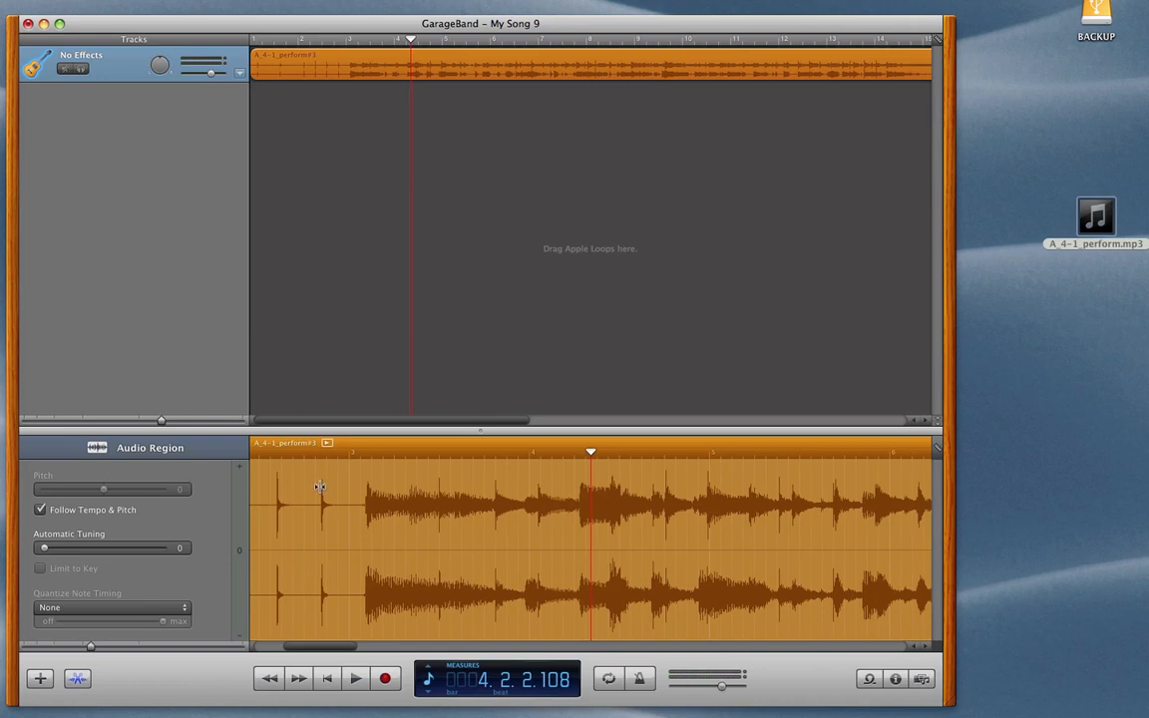
pyautogui.click(251, 40)
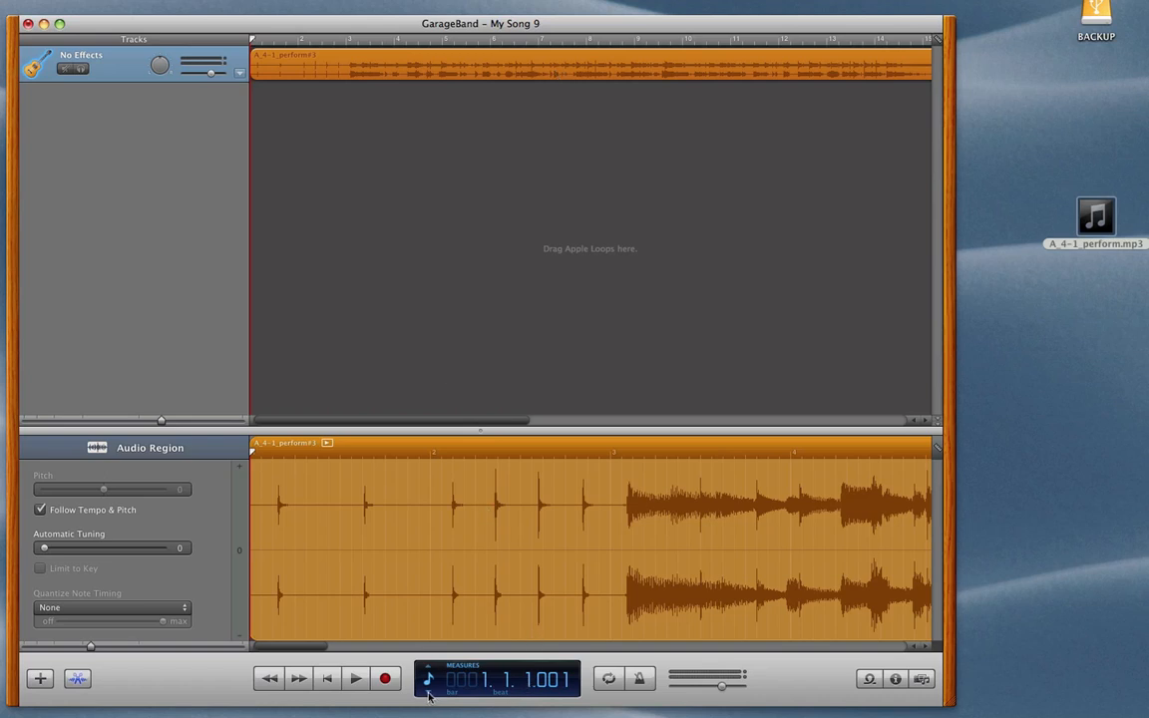
# Step: Show the project tempo in the LCD and drag it down from 120 to 90 bpm
pyautogui.click(428, 691)
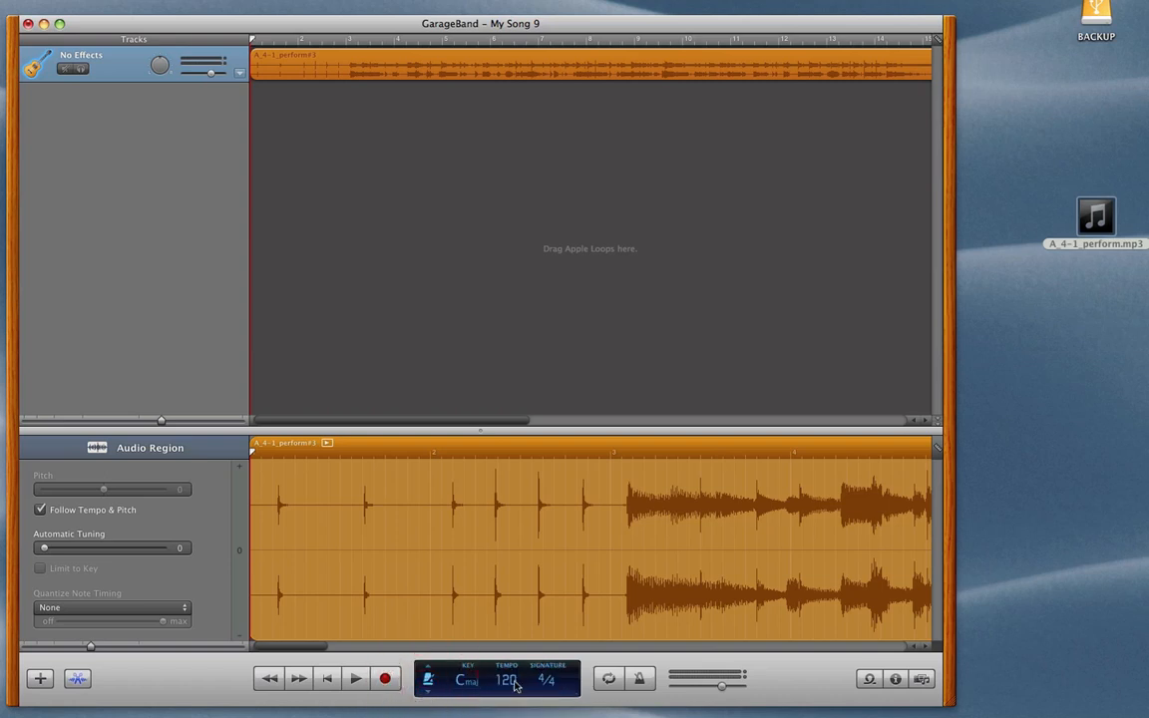
pyautogui.click(509, 680)
pyautogui.click(510, 682)
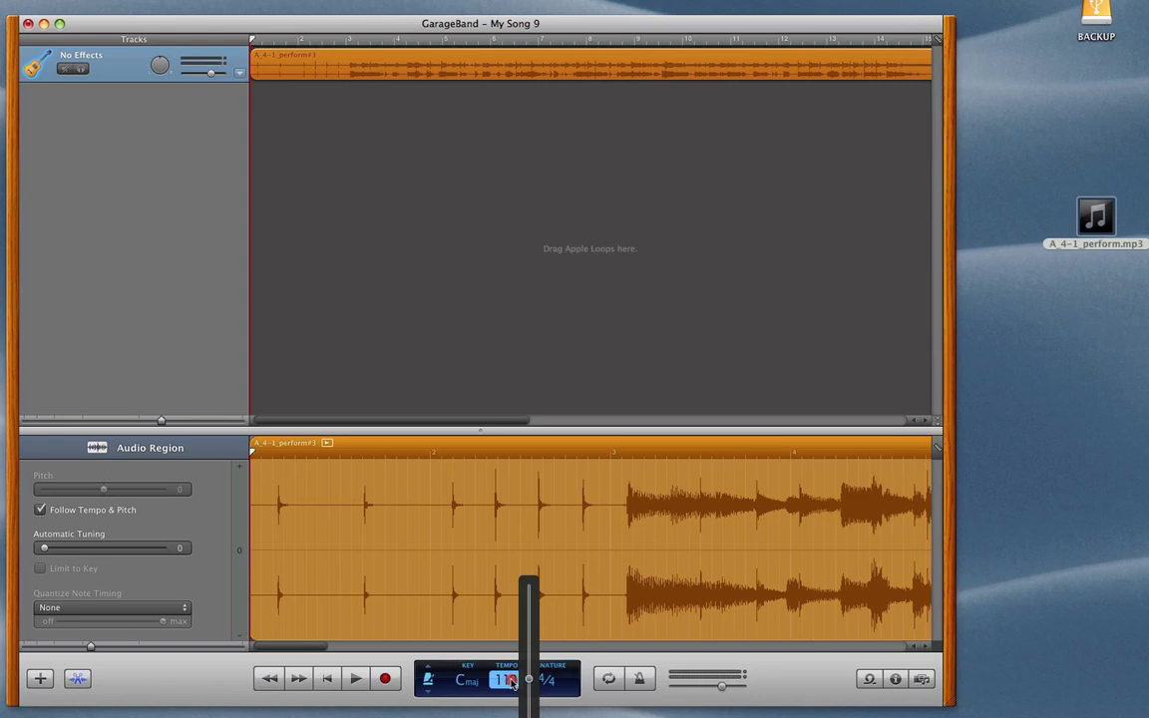
pyautogui.moveTo(512, 681); pyautogui.dragTo(515, 708)
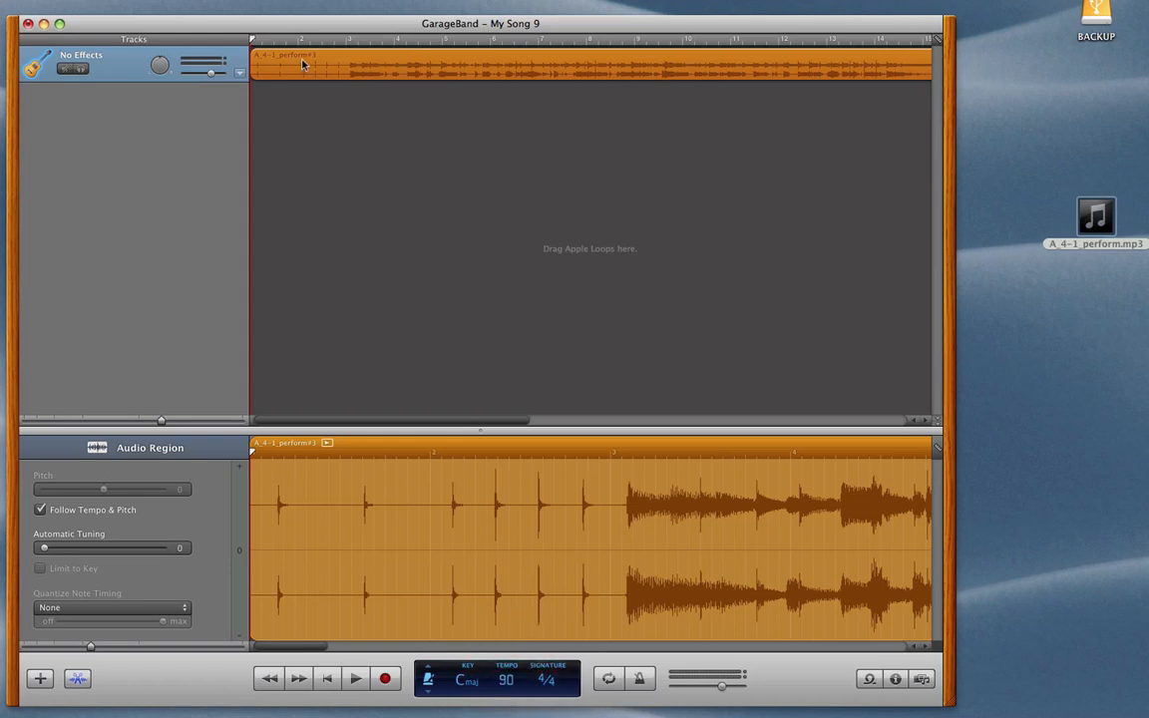
# Step: Play the backing track at the slower tempo and confirm the LCD reads 90 bpm
pyautogui.press('space')
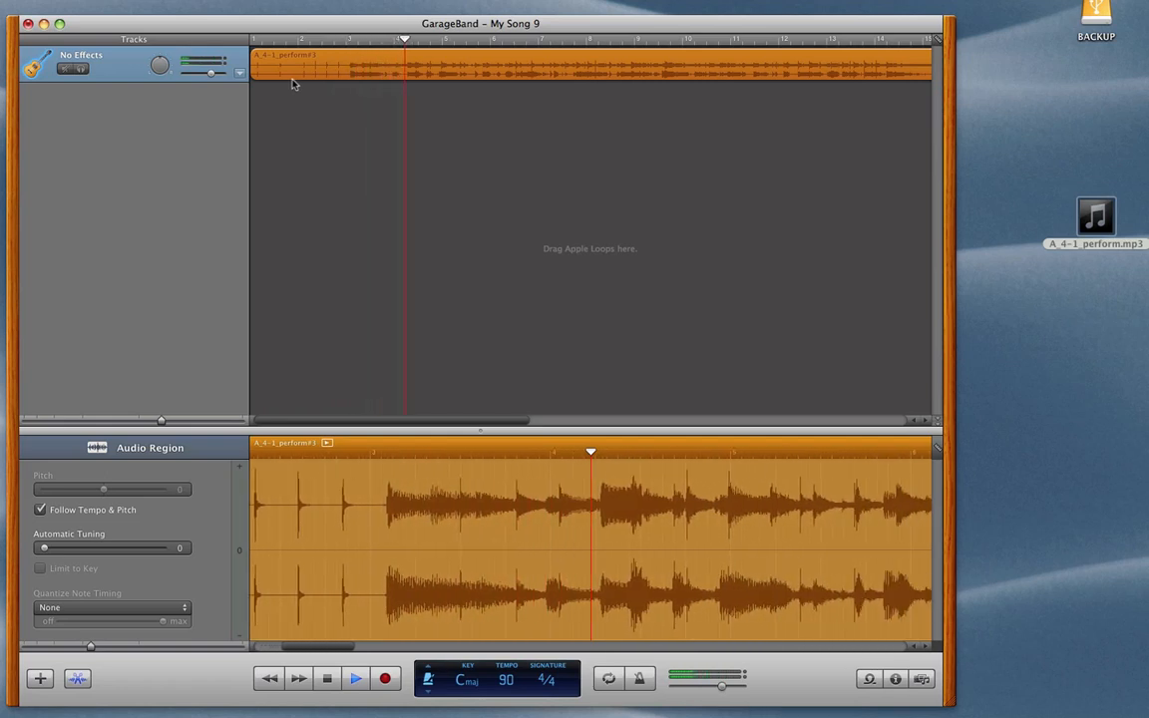
pyautogui.click(506, 680)
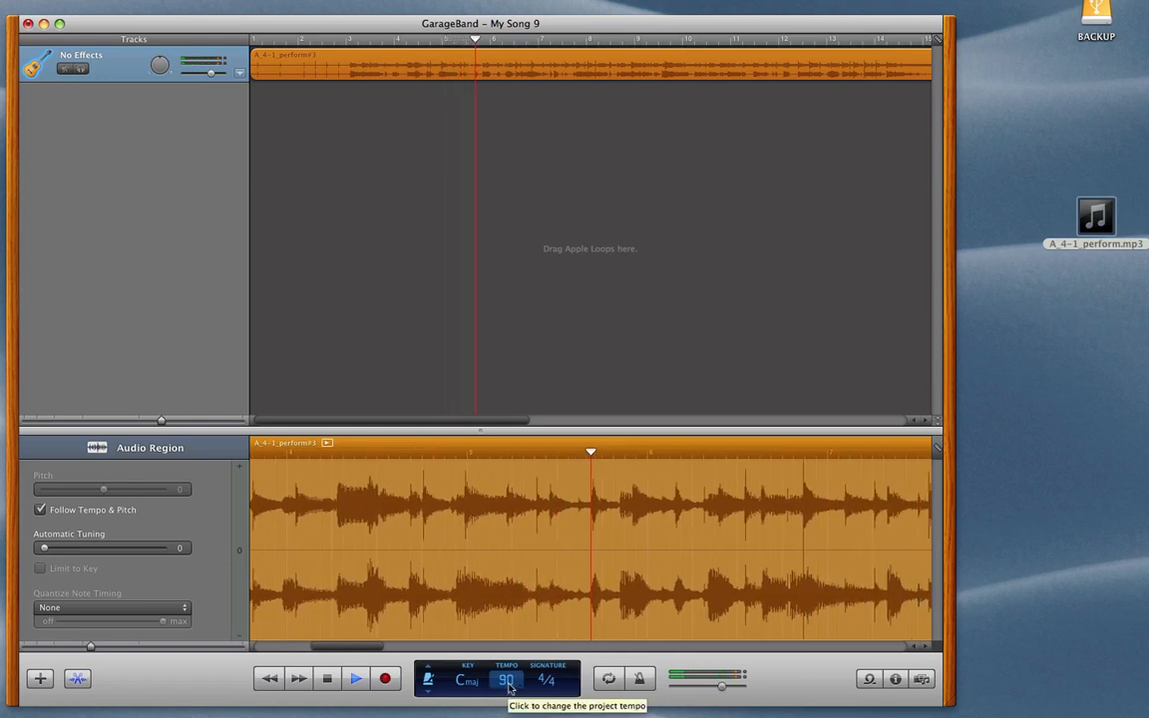